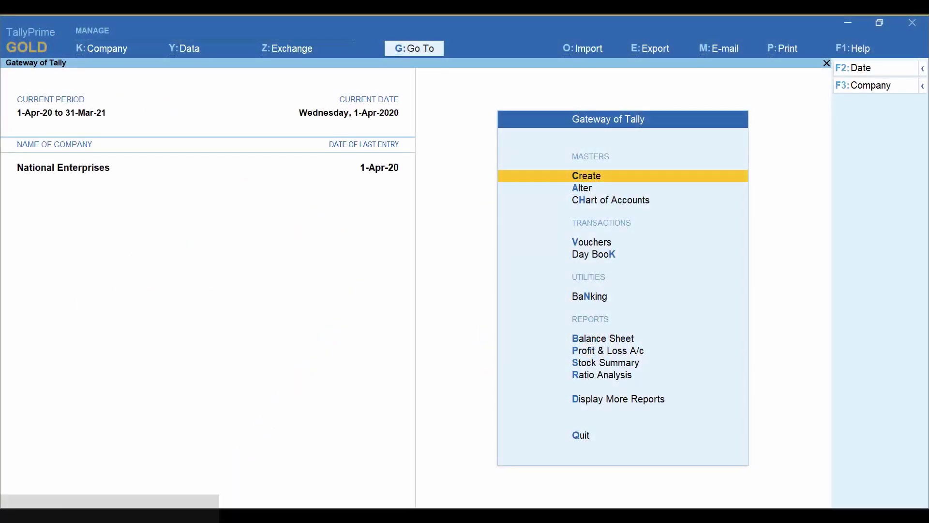
Step: Open Data Path configuration from the Y: Data menu, showing C:\Users\Public\TallyPrime\data
{"action": "key", "text": "alt+y"}
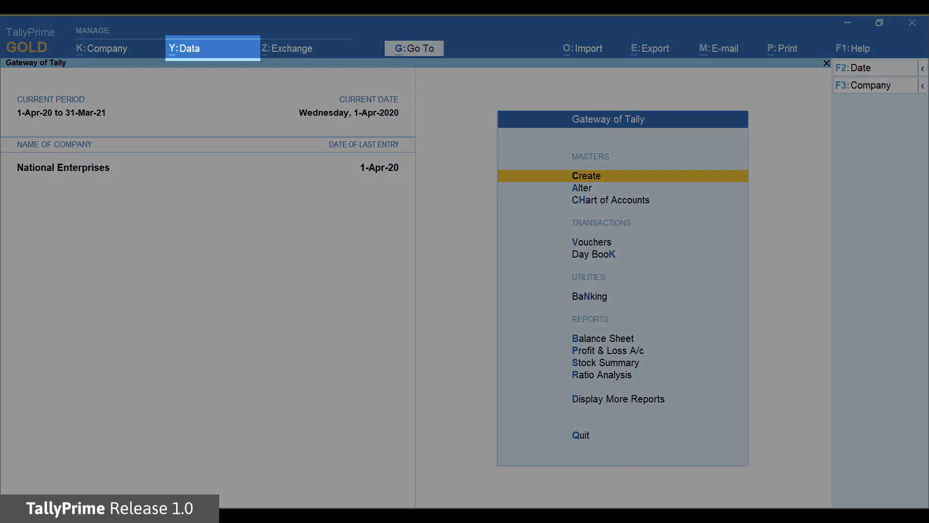
{"action": "key", "text": "alt+y"}
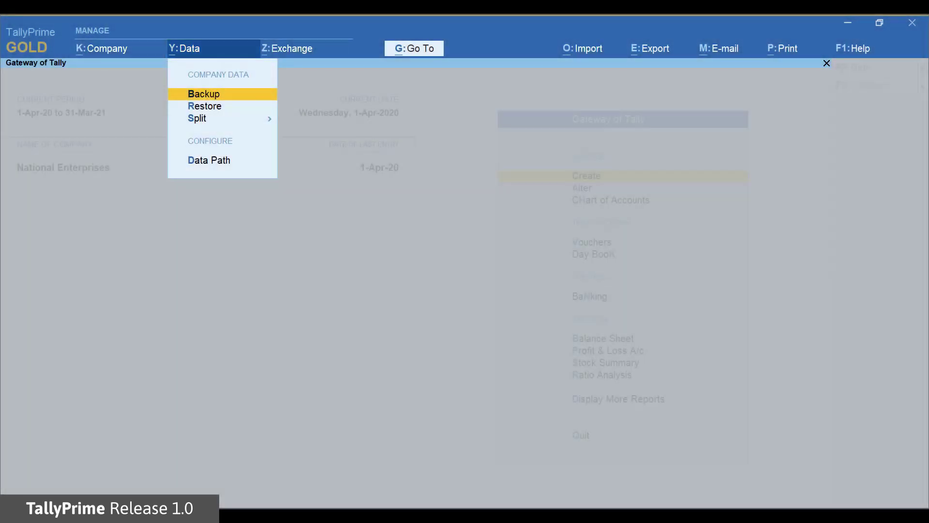
{"action": "key", "text": "Down"}
{"action": "key", "text": "Down"}
{"action": "key", "text": "Down"}
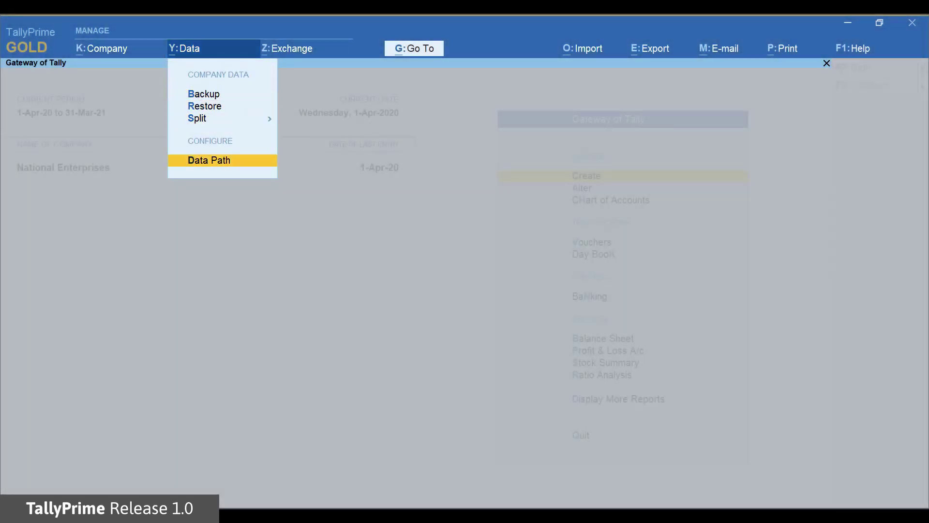
{"action": "key", "text": "Return"}
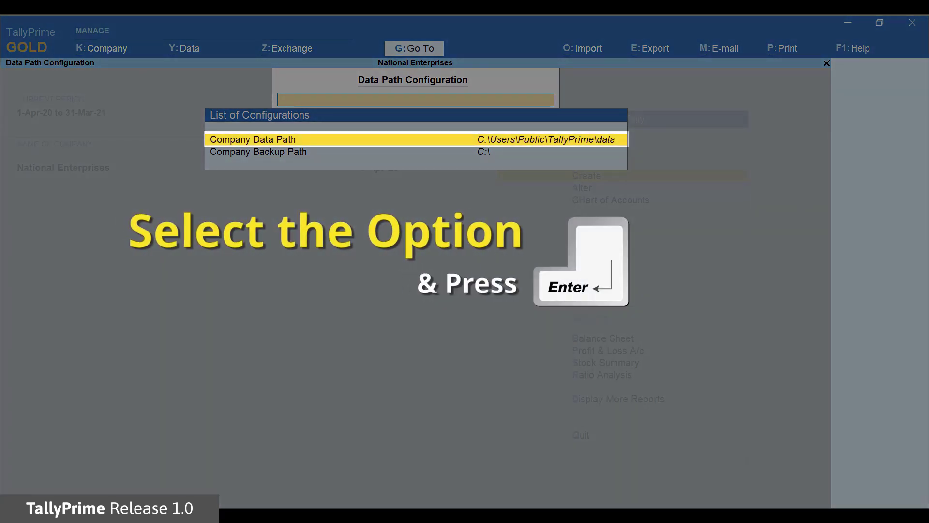
Step: Change the Company Data Path to the D:\Data folder and accept it
{"action": "key", "text": "Return"}
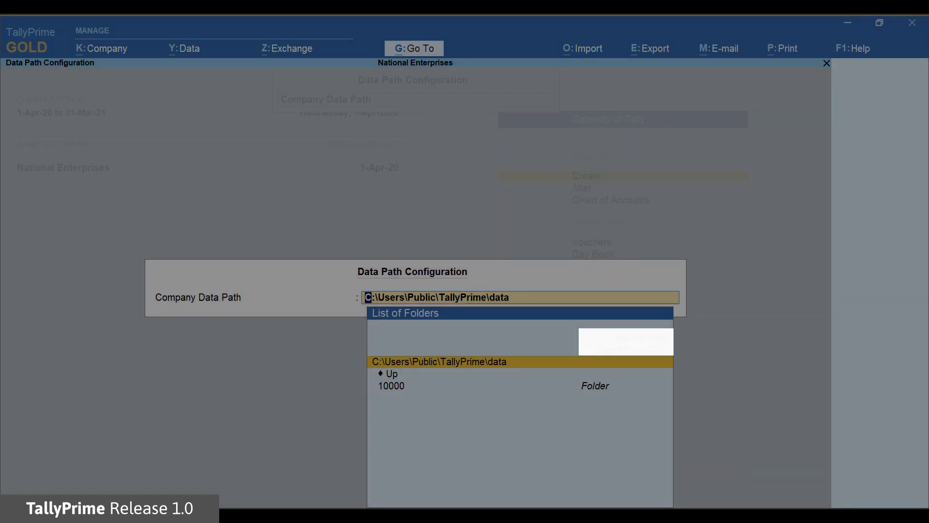
{"action": "key", "text": "Up"}
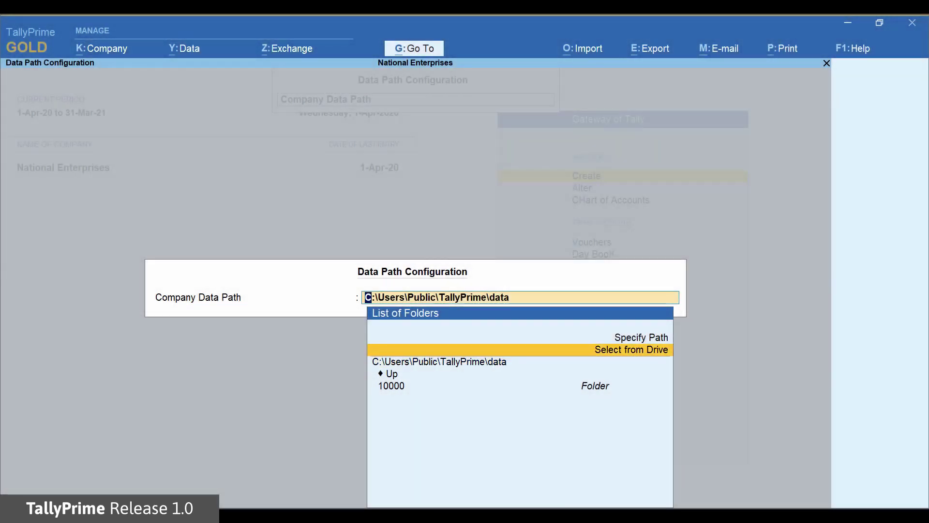
{"action": "key", "text": "Return"}
{"action": "key", "text": "Down"}
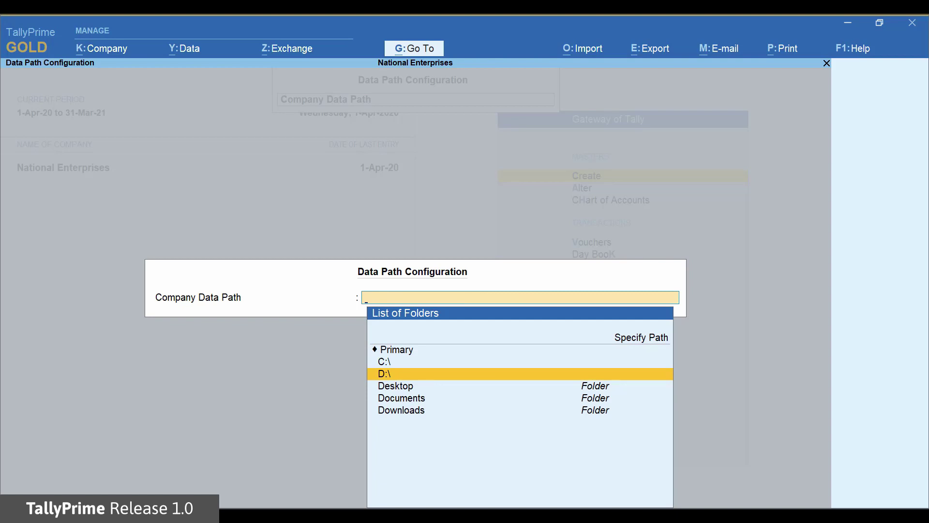
{"action": "key", "text": "Return"}
{"action": "key", "text": "Down"}
{"action": "key", "text": "Down"}
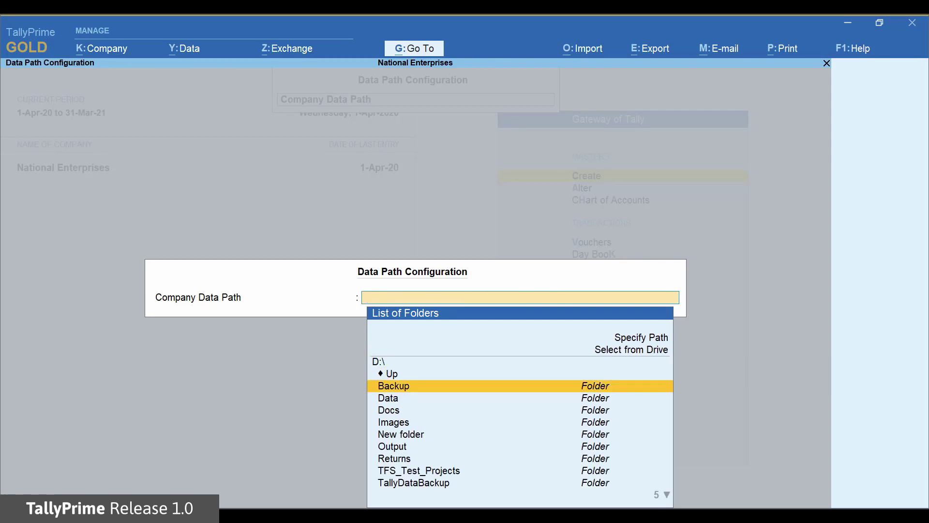
{"action": "key", "text": "Down"}
{"action": "key", "text": "Return"}
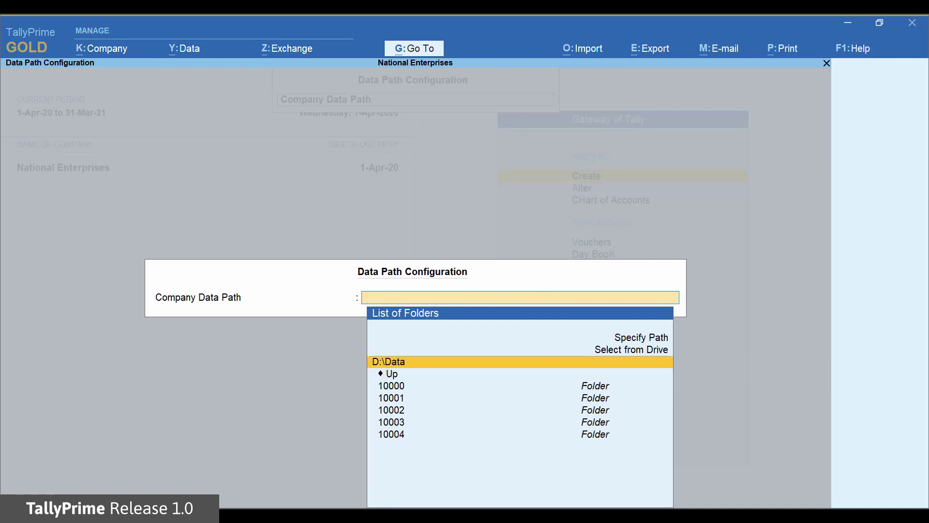
{"action": "key", "text": "ctrl+a"}
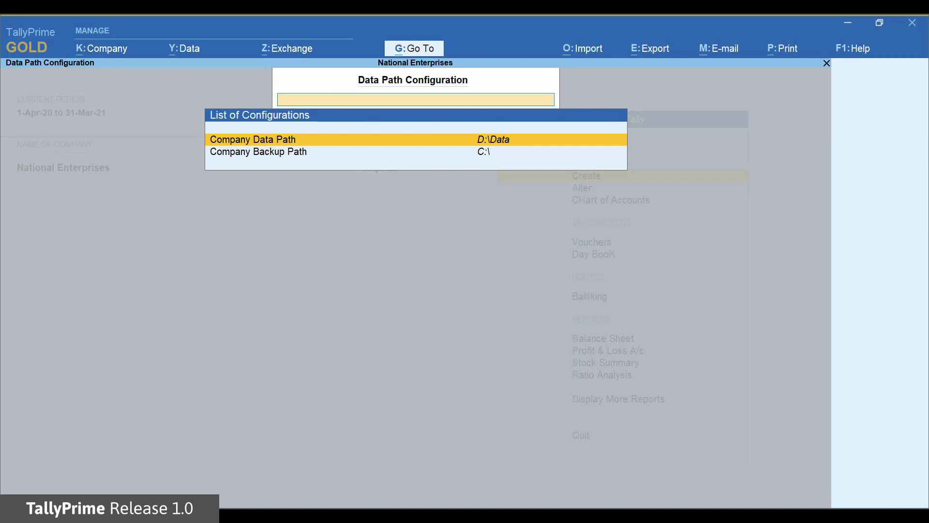
Step: Return to Gateway and open the K: Company Select list of the five D:\Data companies
{"action": "key", "text": "Escape"}
{"action": "key", "text": "alt+k"}
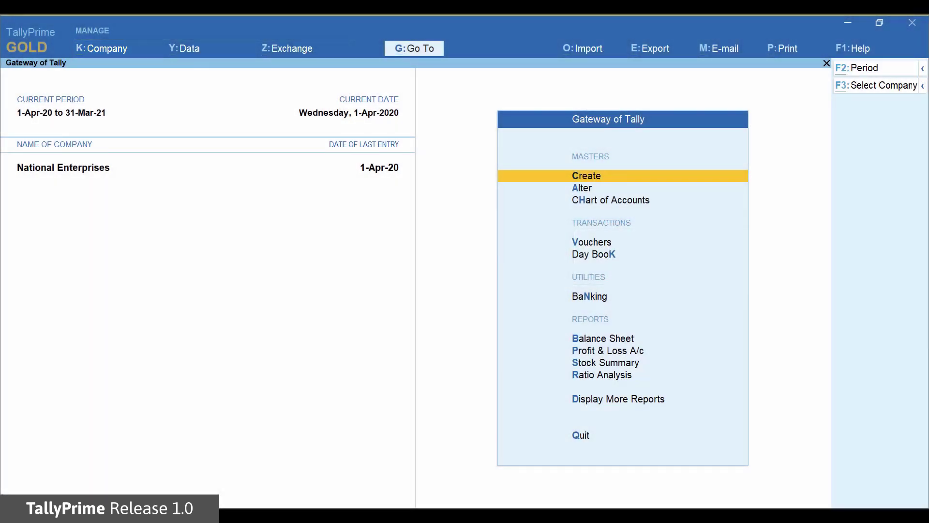
{"action": "key", "text": "alt+k"}
{"action": "key", "text": "Down"}
{"action": "key", "text": "Down"}
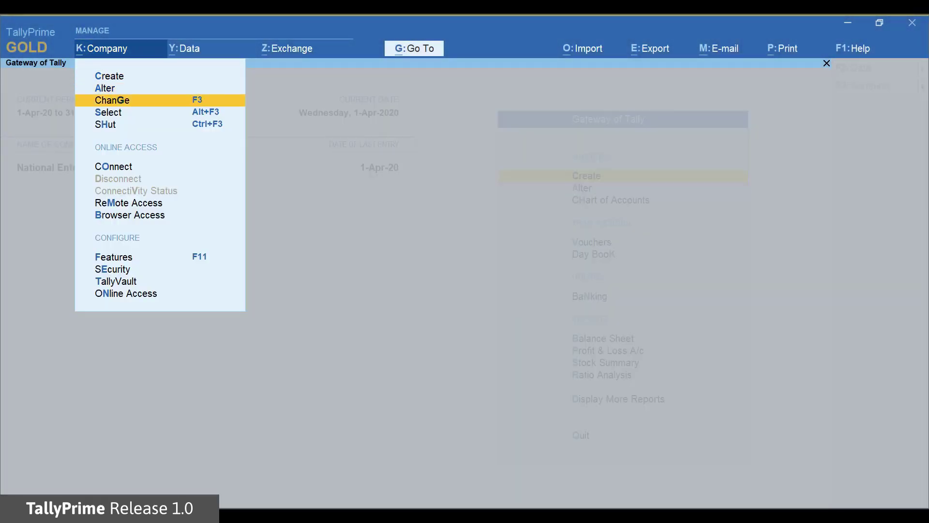
{"action": "key", "text": "Down"}
{"action": "key", "text": "Return"}
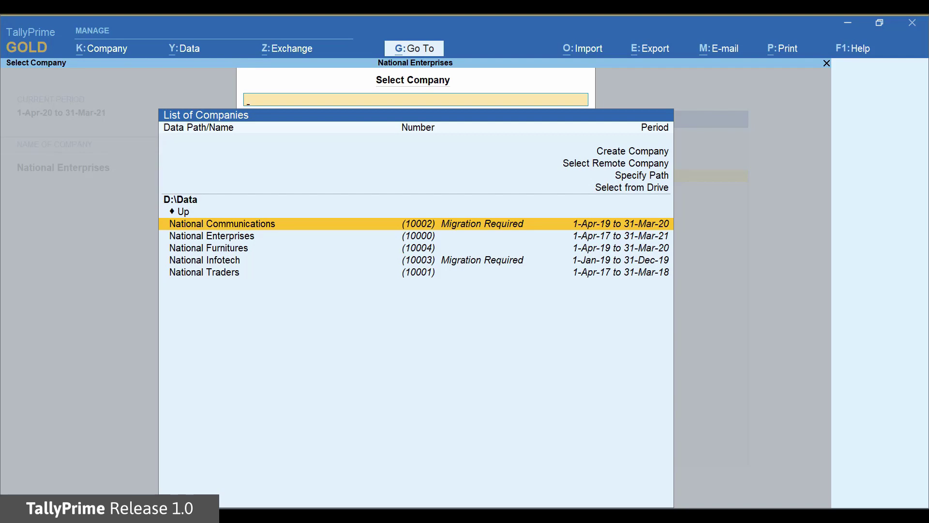
{"action": "key", "text": "Up"}
{"action": "key", "text": "Up"}
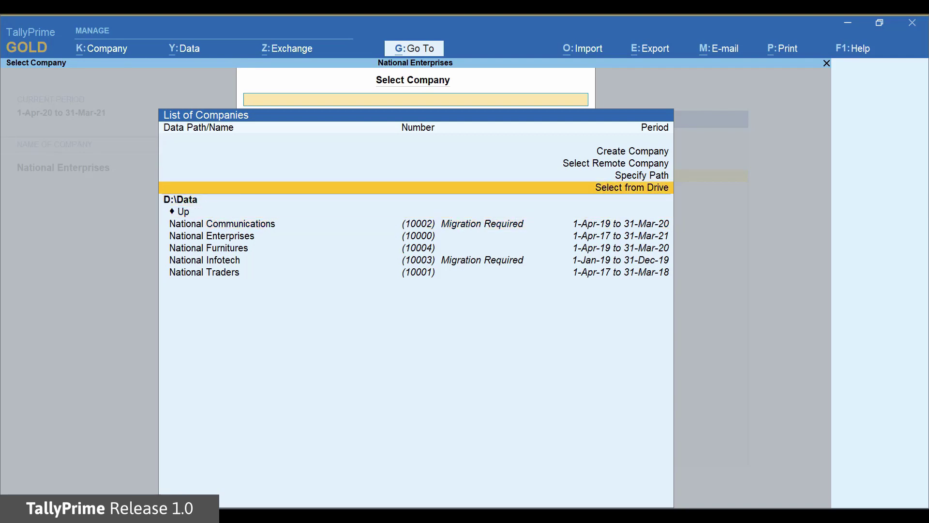
{"action": "key", "text": "Up"}
{"action": "key", "text": "Up"}
{"action": "key", "text": "Up"}
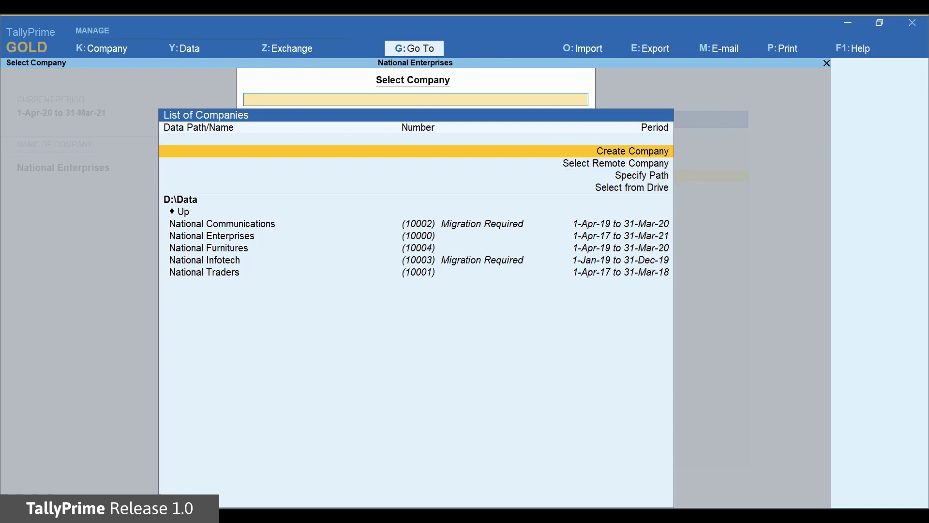
Step: Open the Create Company form with D:\Data path, then bring up the Y: Data menu
{"action": "key", "text": "Return"}
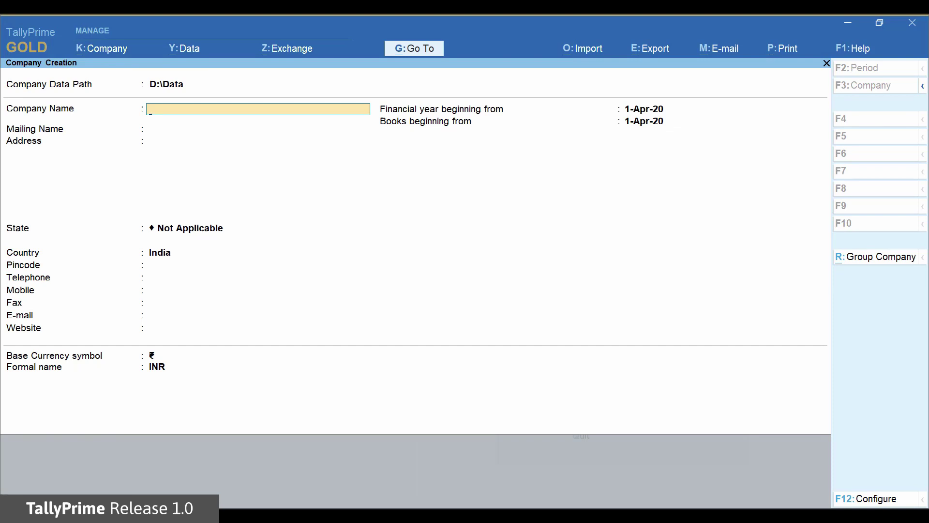
{"action": "key", "text": "alt+y"}
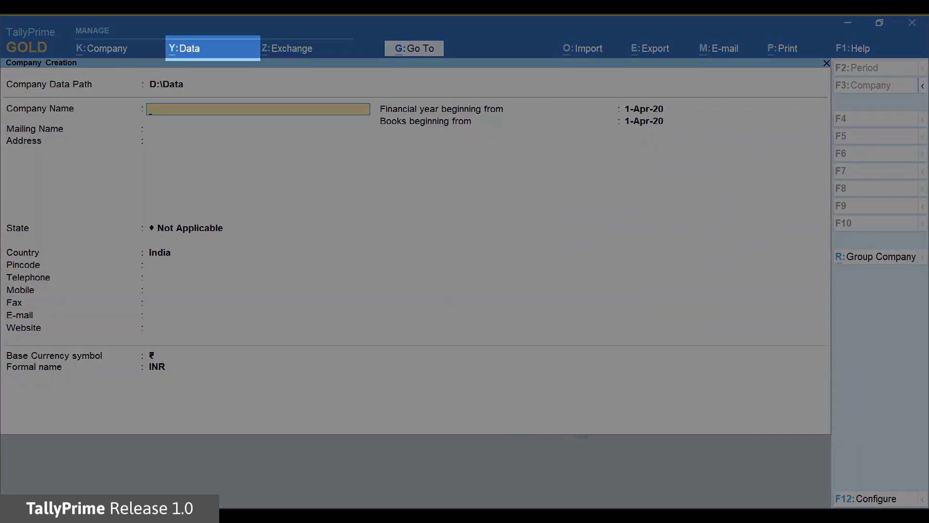
Step: Open the Data Path configuration from the Data menu
{"action": "key", "text": "Down"}
{"action": "key", "text": "Down"}
{"action": "key", "text": "Down"}
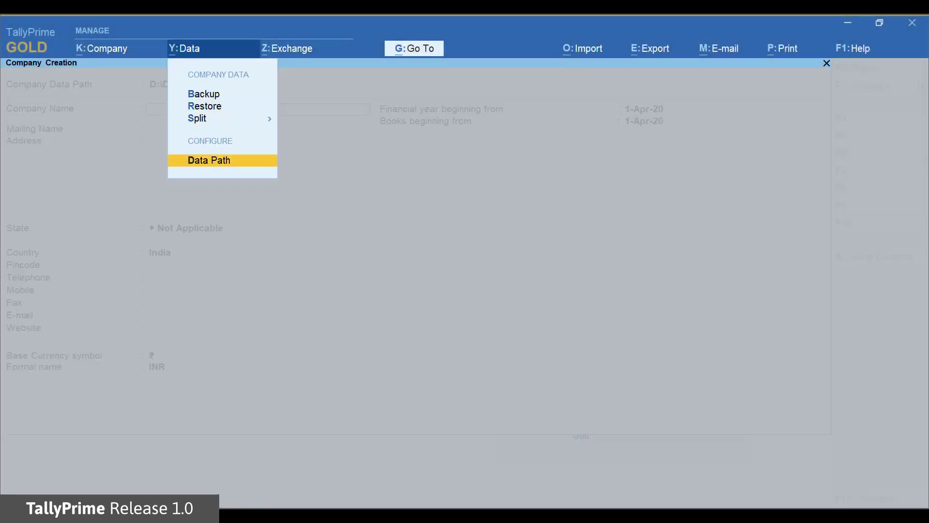
{"action": "key", "text": "Return"}
{"action": "key", "text": "Down"}
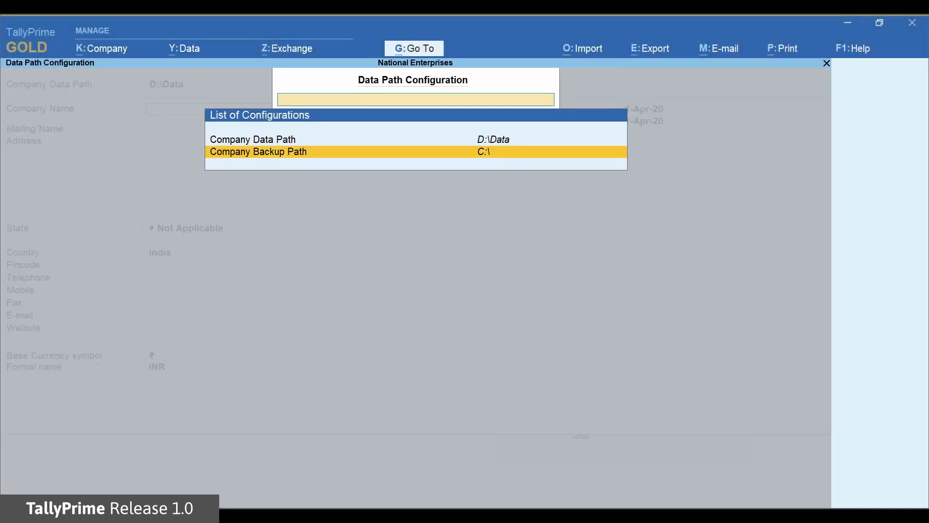
Step: Set Company Backup Path to D:\Backup, accept it, and close the configuration
{"action": "key", "text": "Return"}
{"action": "key", "text": "BackSpace"}
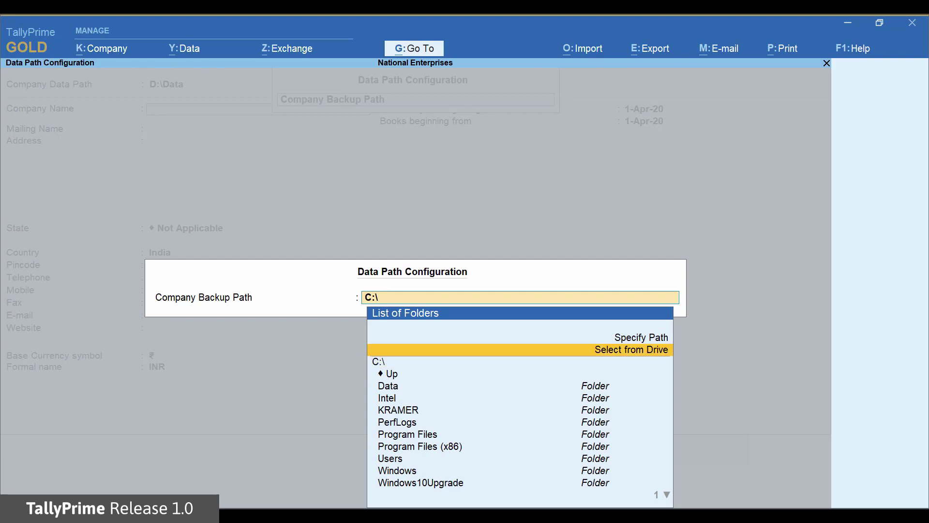
{"action": "key", "text": "Down"}
{"action": "key", "text": "Return"}
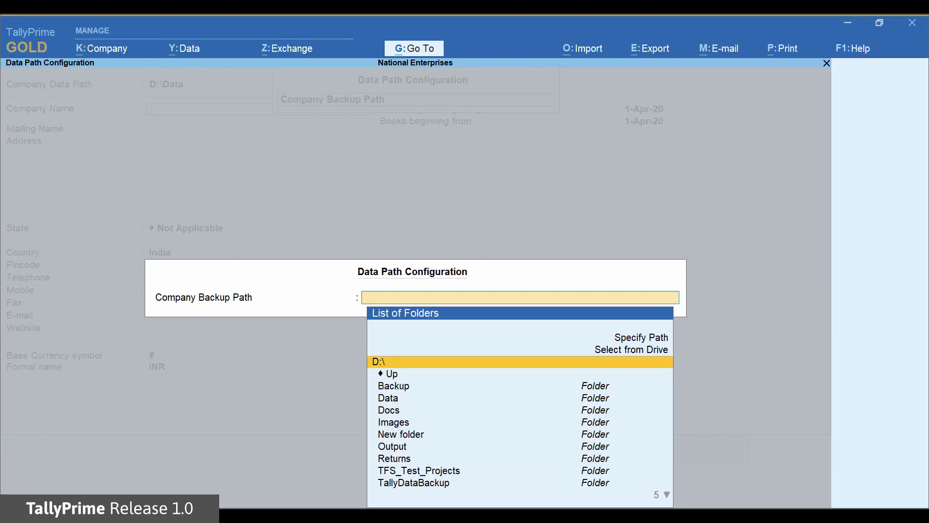
{"action": "key", "text": "Down"}
{"action": "key", "text": "Down"}
{"action": "key", "text": "Return"}
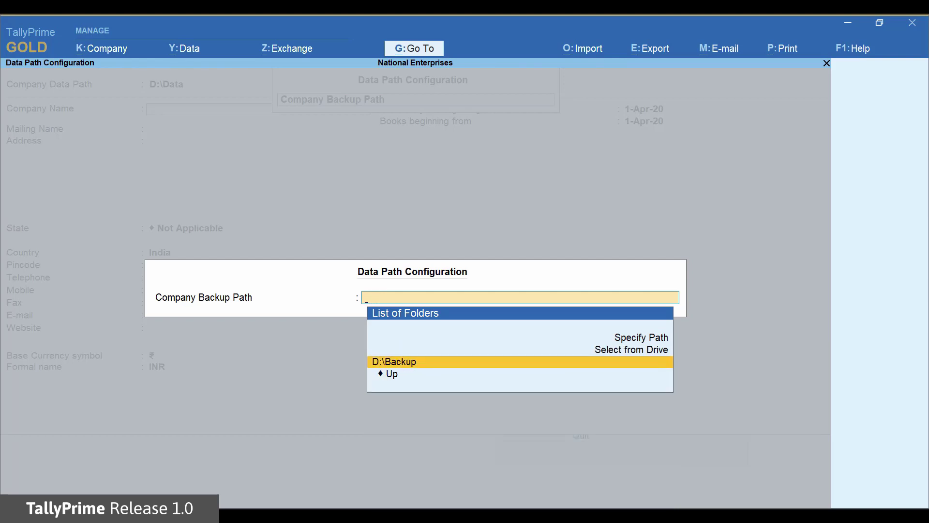
{"action": "key", "text": "Return"}
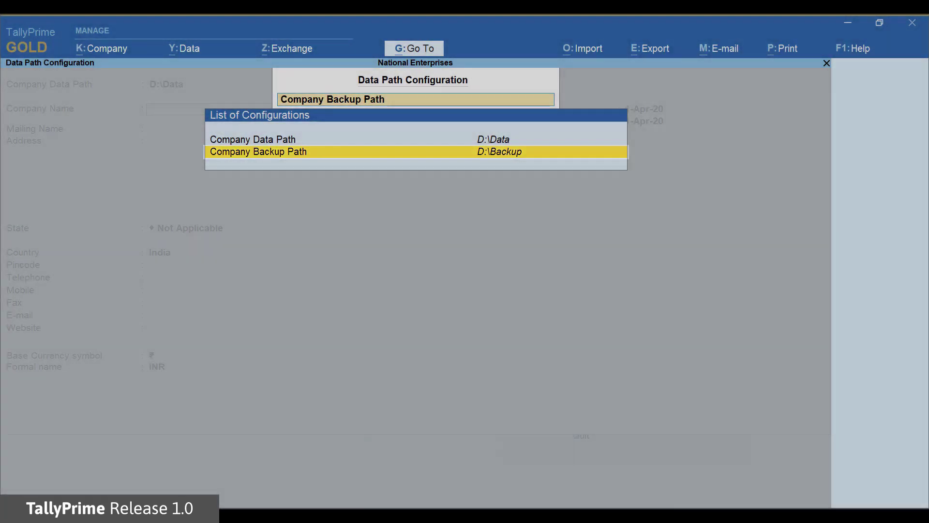
{"action": "key", "text": "Escape"}
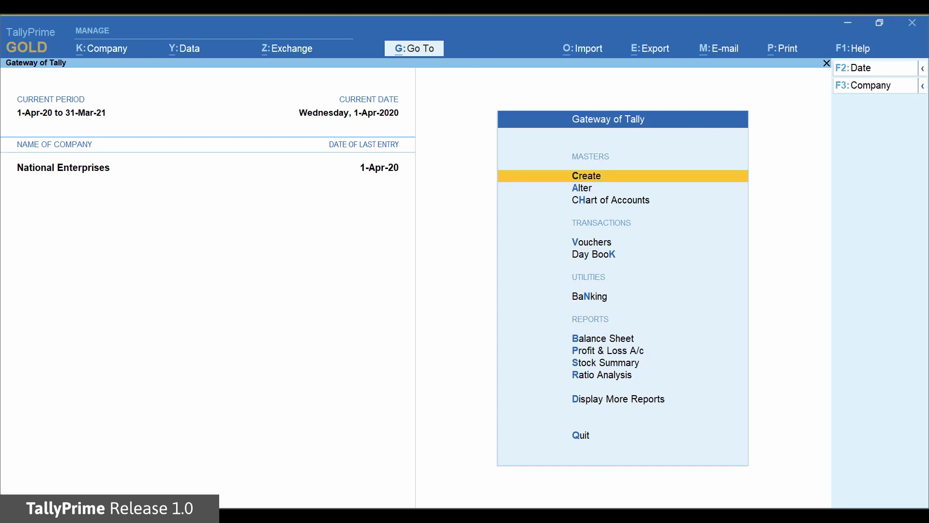
Step: In Y: Data > Backup, add National Communications and National Enterprises to the backup
{"action": "key", "text": "alt+y"}
{"action": "key", "text": "Return"}
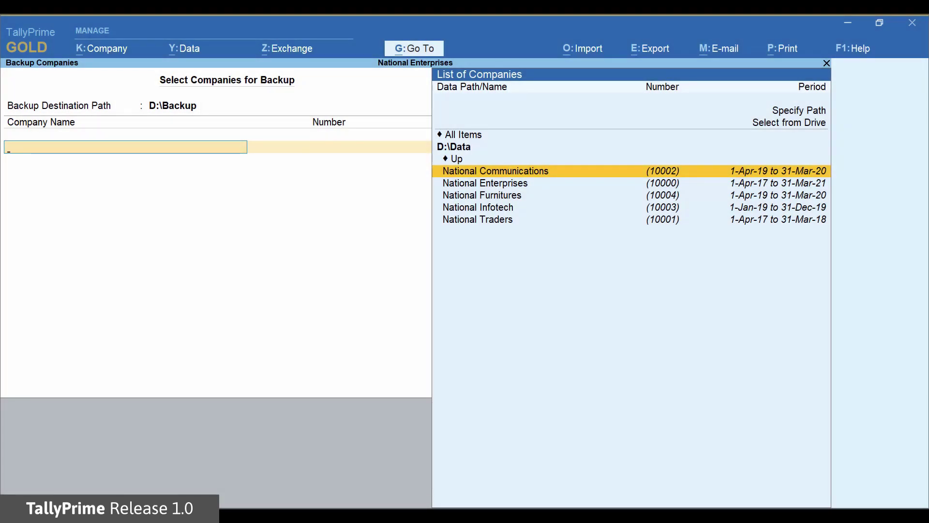
{"action": "key", "text": "Return"}
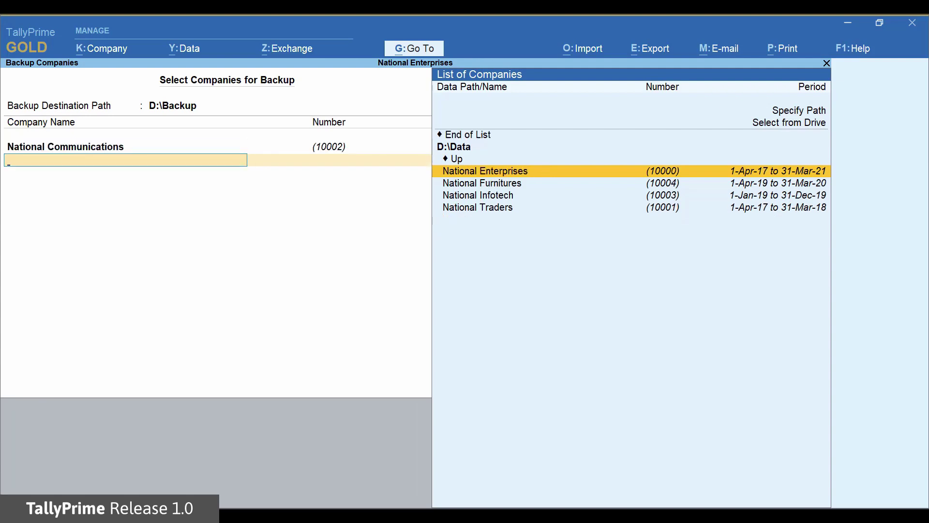
{"action": "key", "text": "Return"}
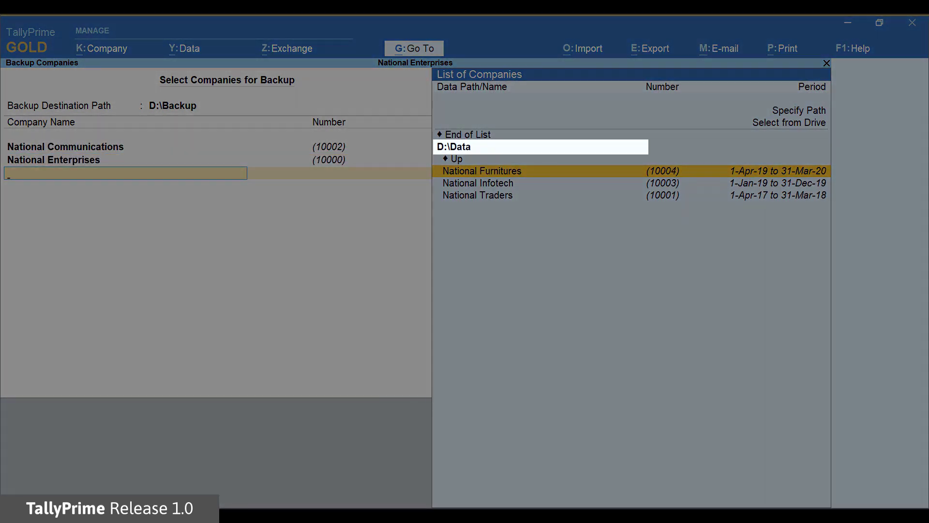